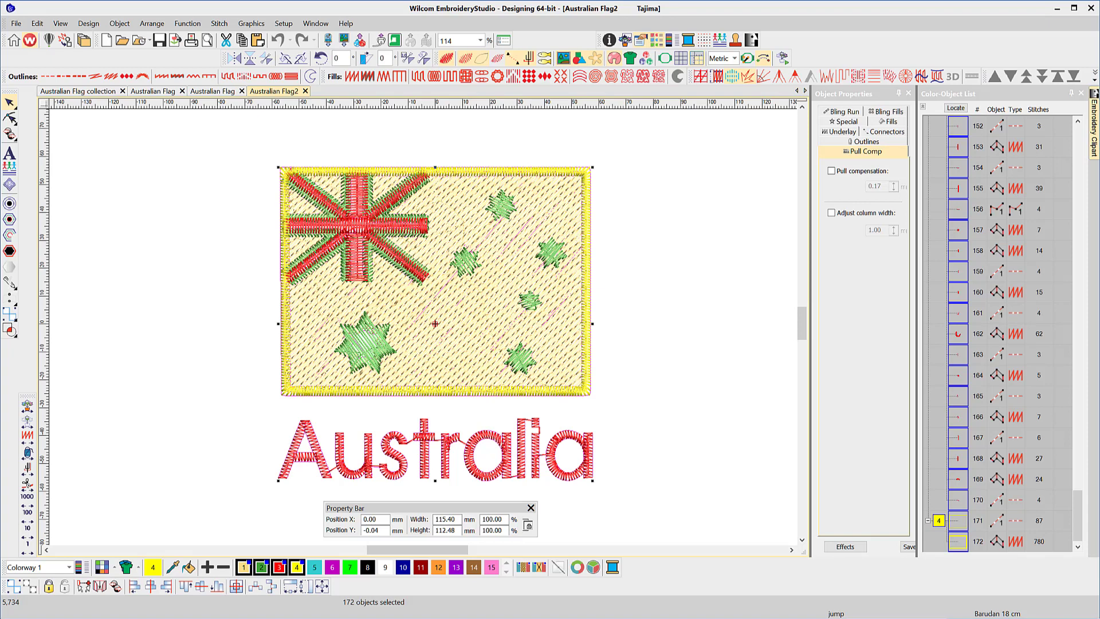
Set the object-based Australian Flag design to 115.40 mm wide and zoom to fit.
key("ctrl+Tab")
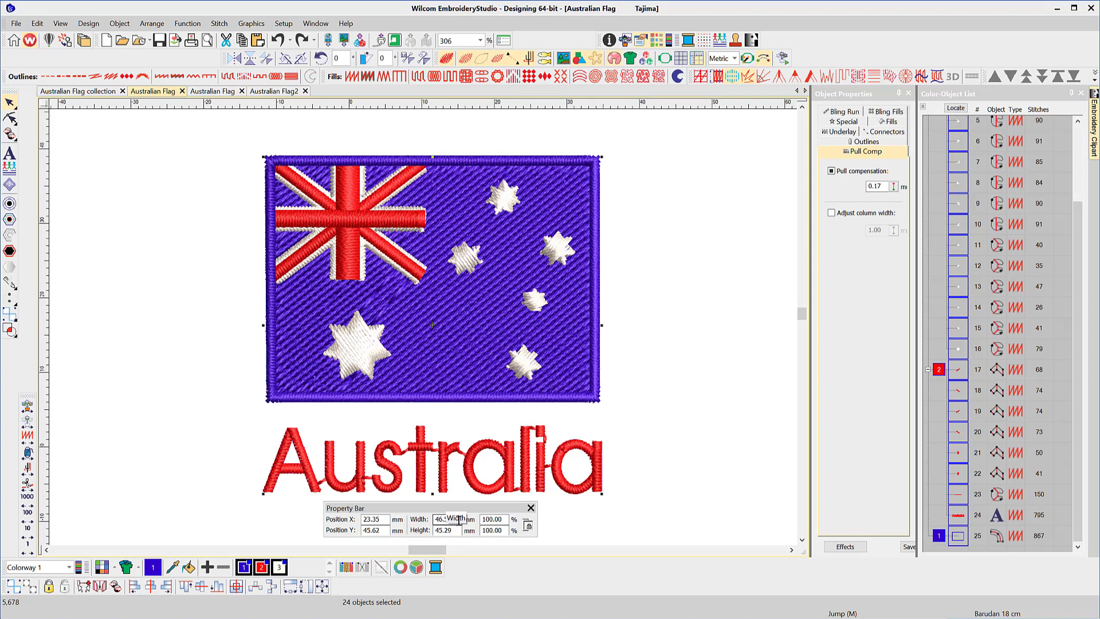
left_click_drag(459, 519, 431, 521)
type("115")
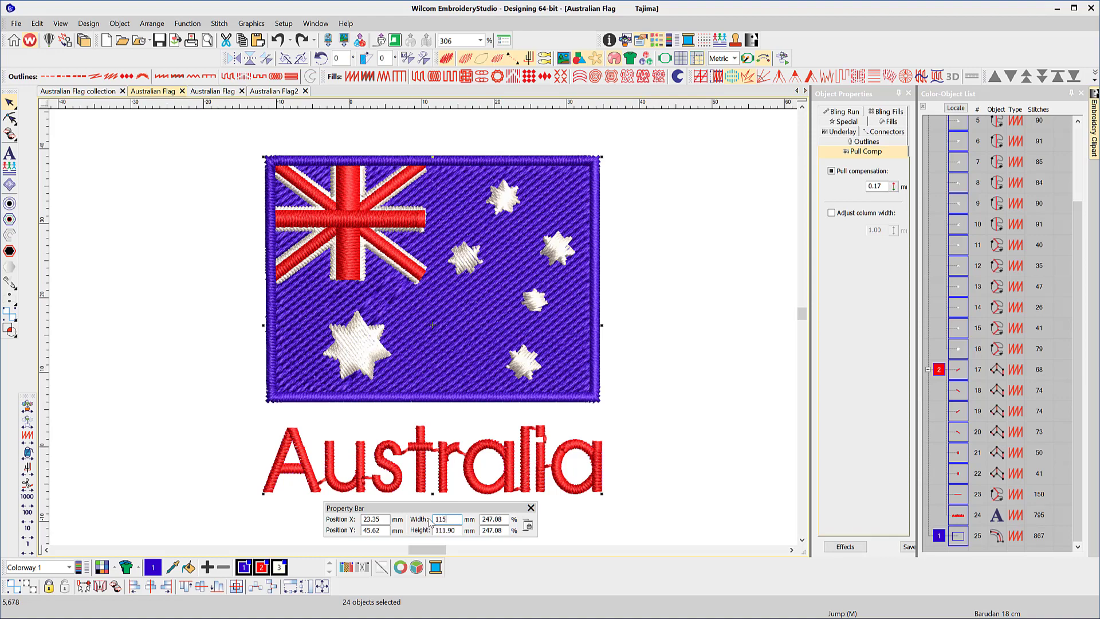
type(".4")
key("Return")
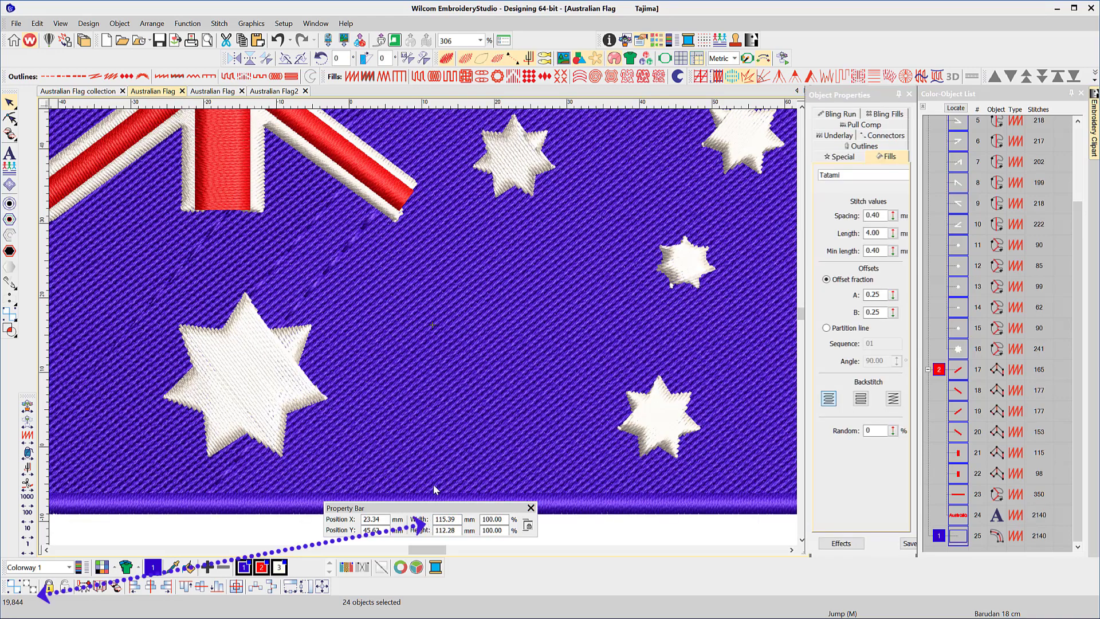
key("shift+z")
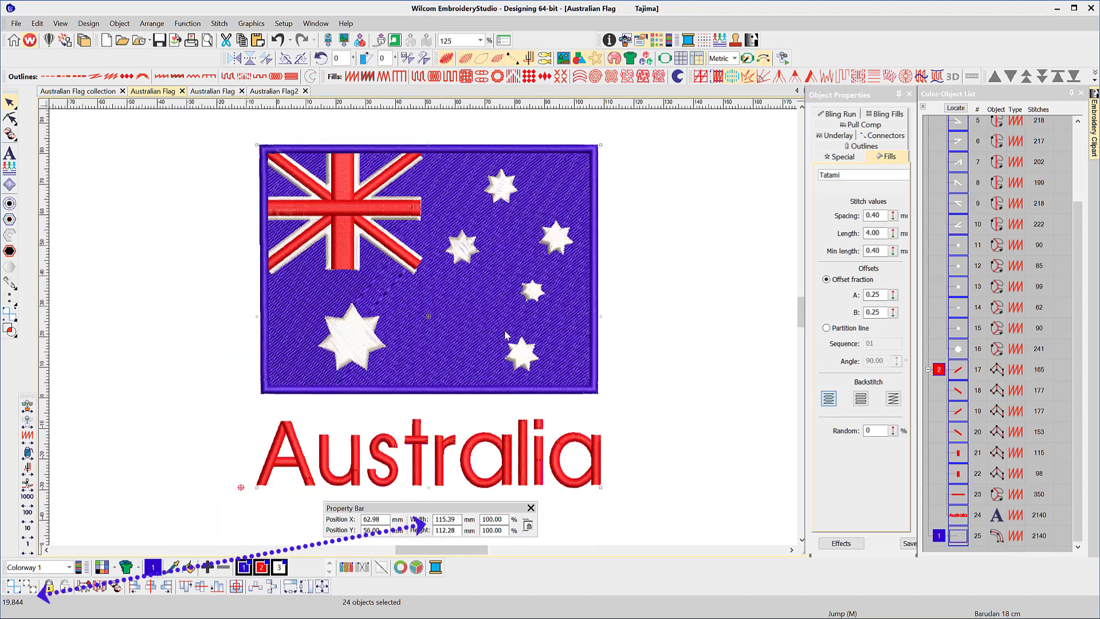
key("0")
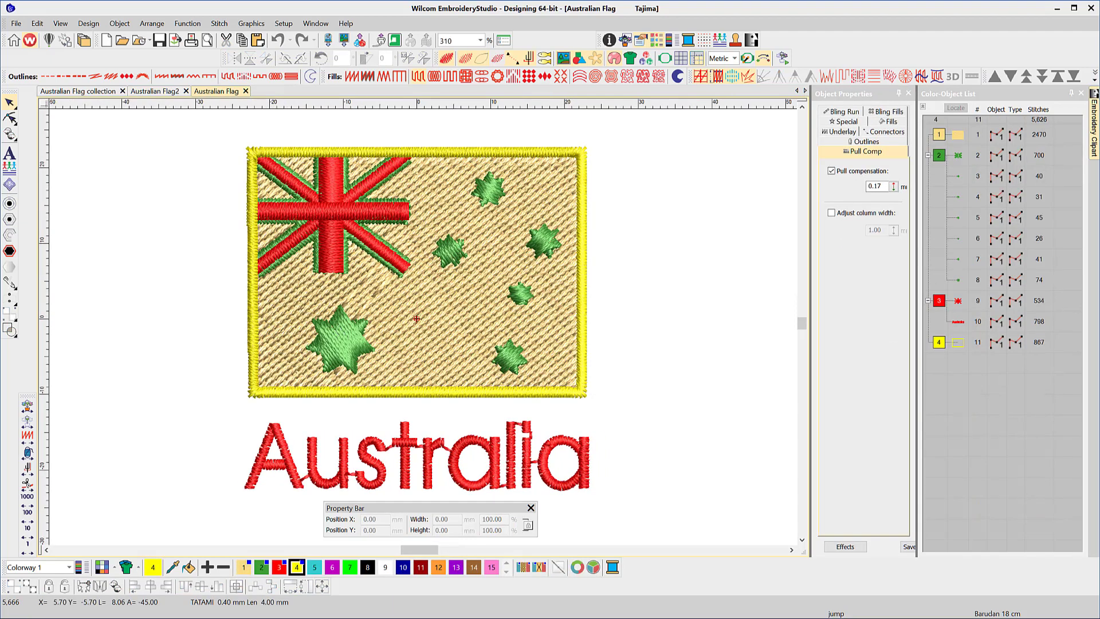
Turn off TrueView, select all 11 DST objects and view their stitch points with Reshape.
key("t")
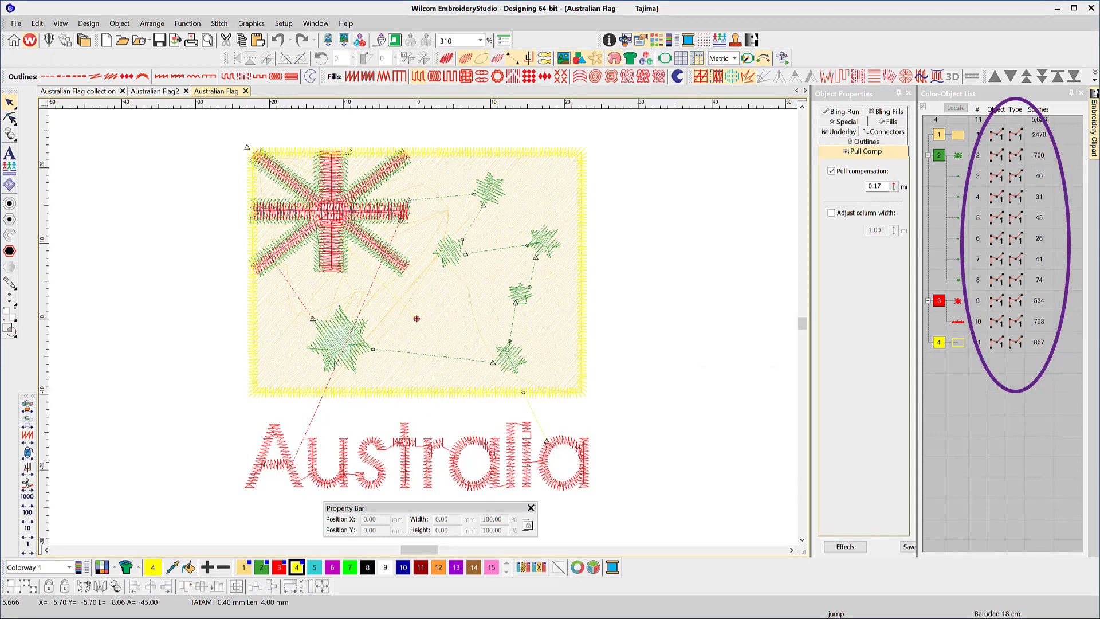
key("ctrl+a")
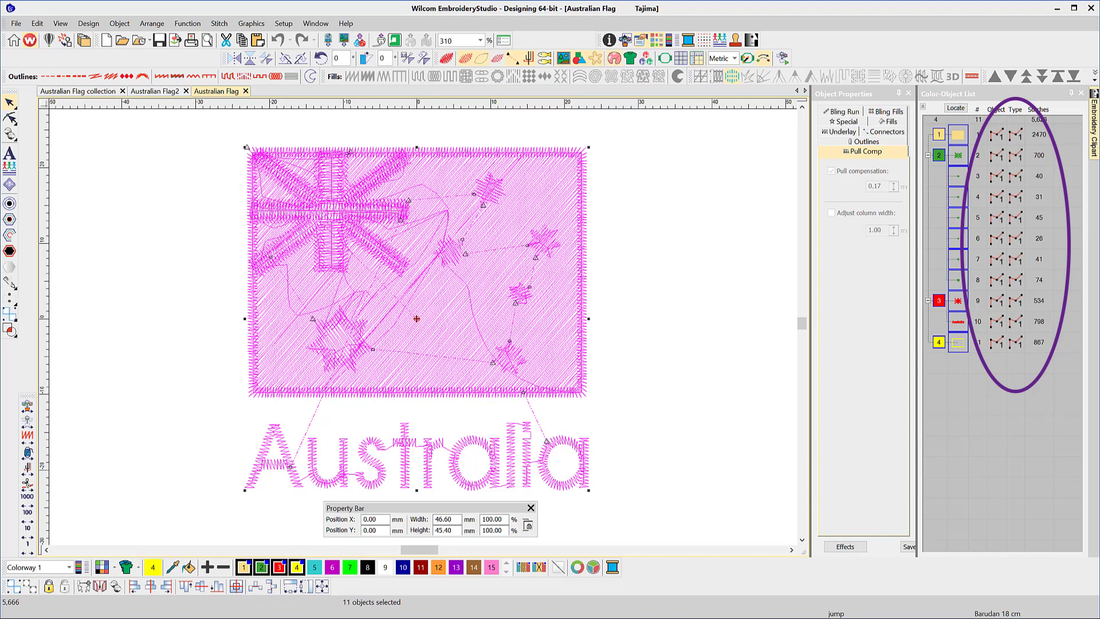
key("h")
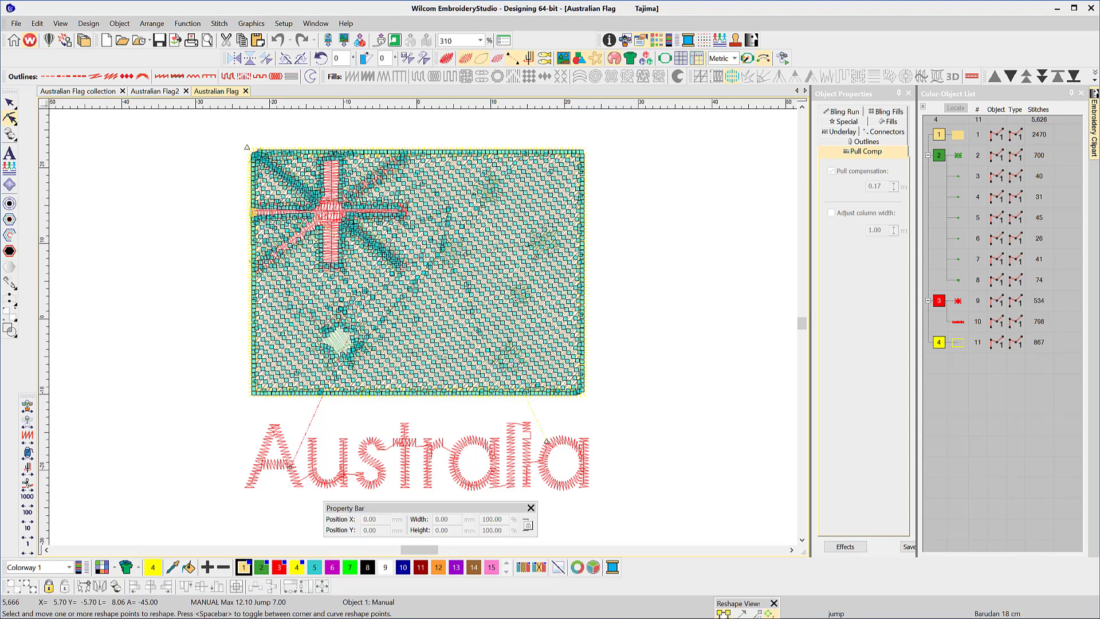
key("ctrl+a")
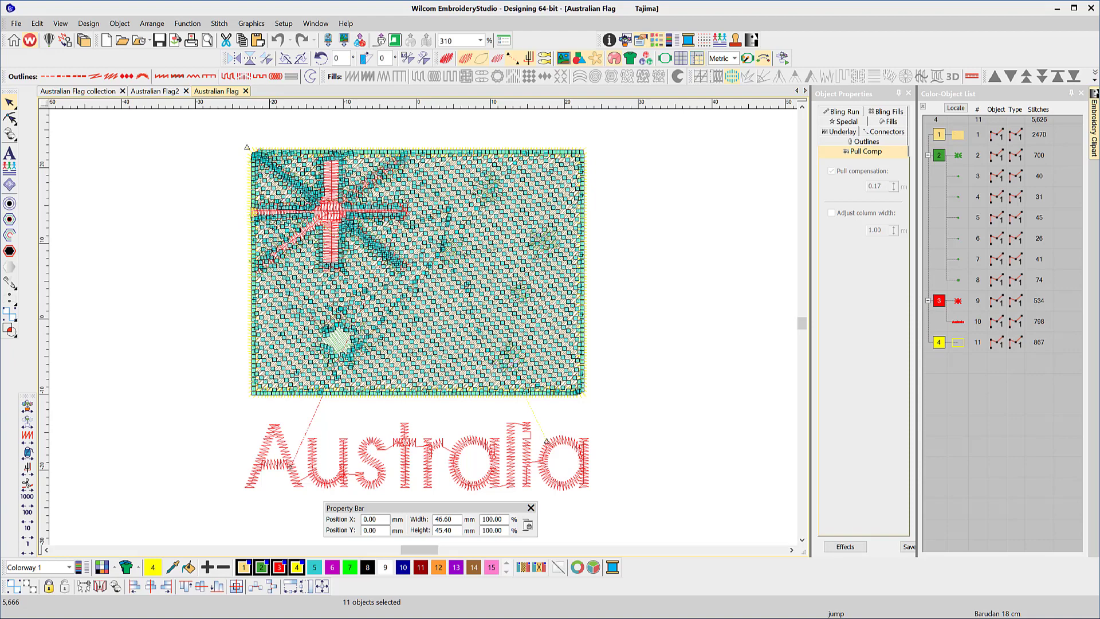
Scale the stitch-only DST flag to 115.40 mm wide, zoom to fit, and try a corner resize.
left_click(441, 519)
type("11")
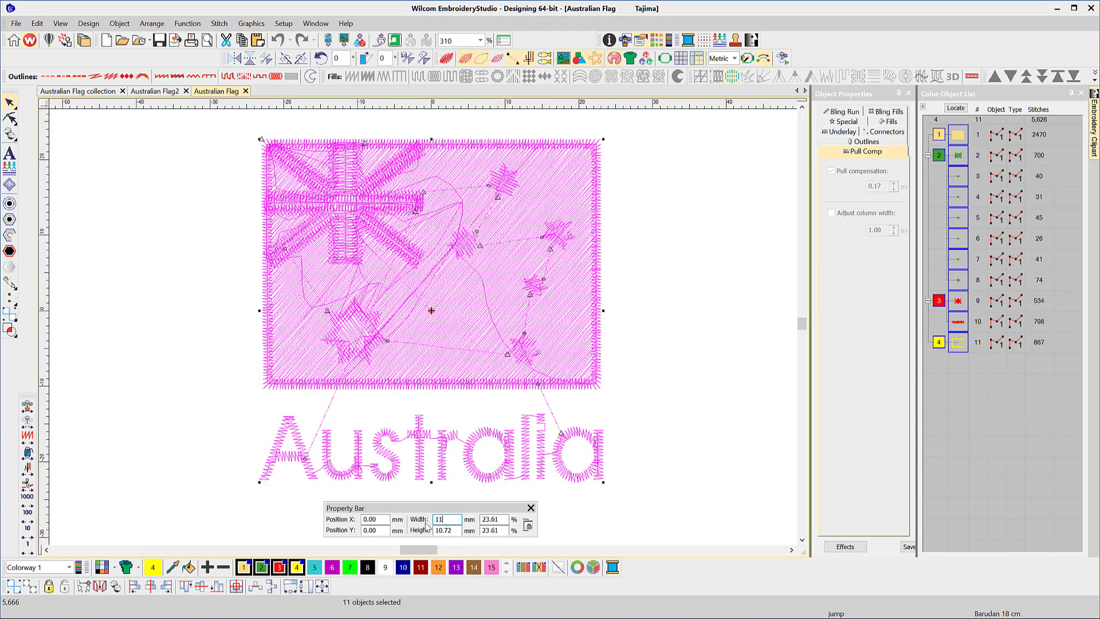
type("5.4")
key("Return")
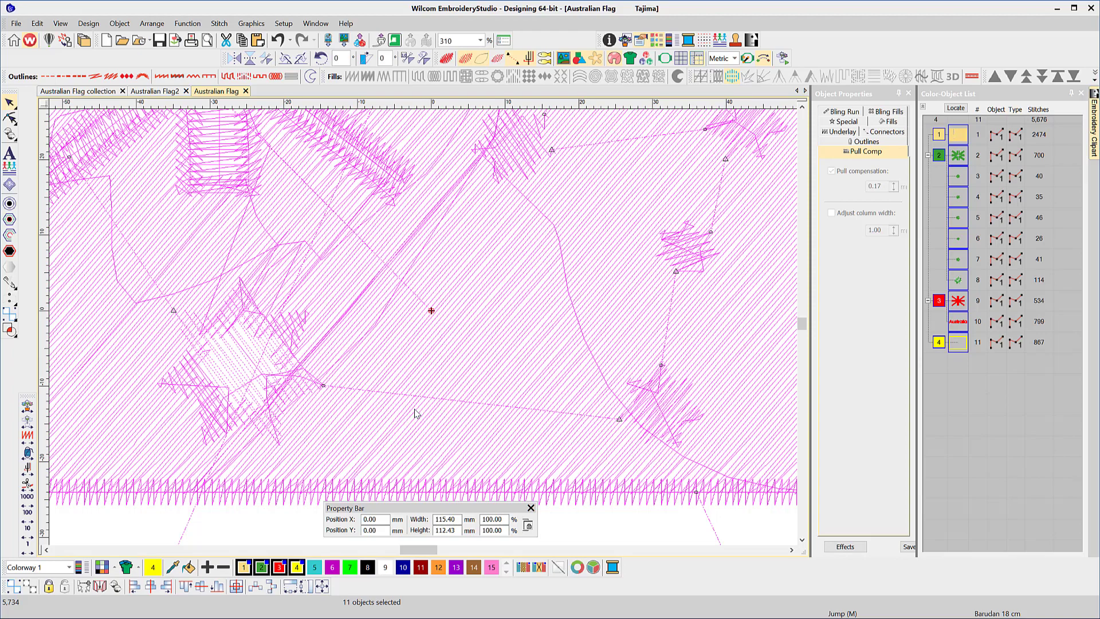
key("0")
left_click_drag(605, 121, 495, 296)
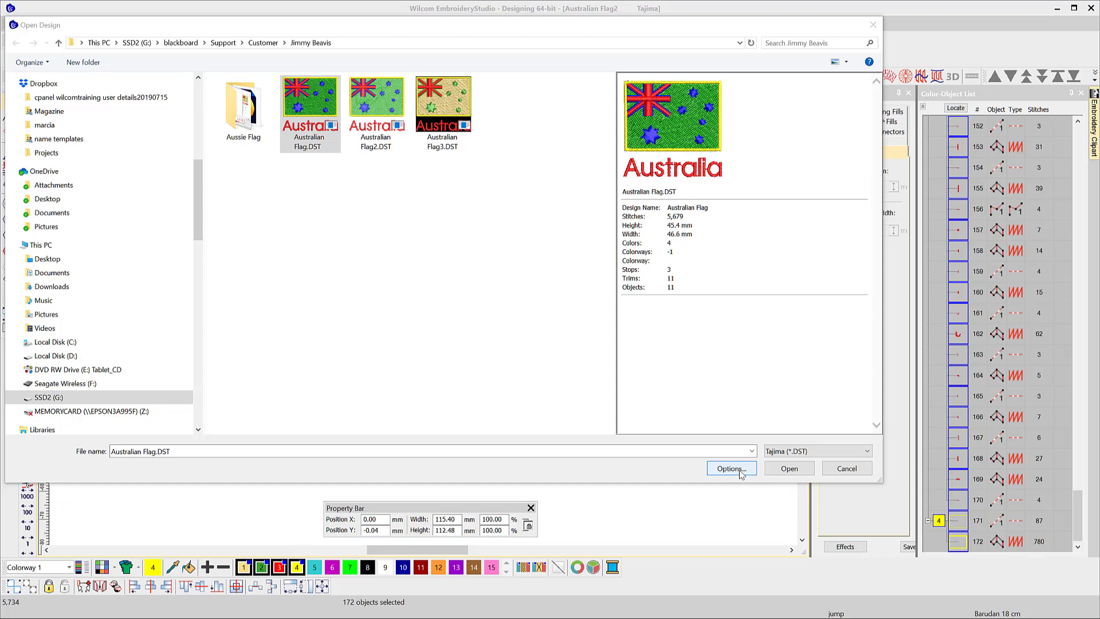
Open Australian Flag.DST with the Objects / outlines recognition option ticked.
left_click(739, 469)
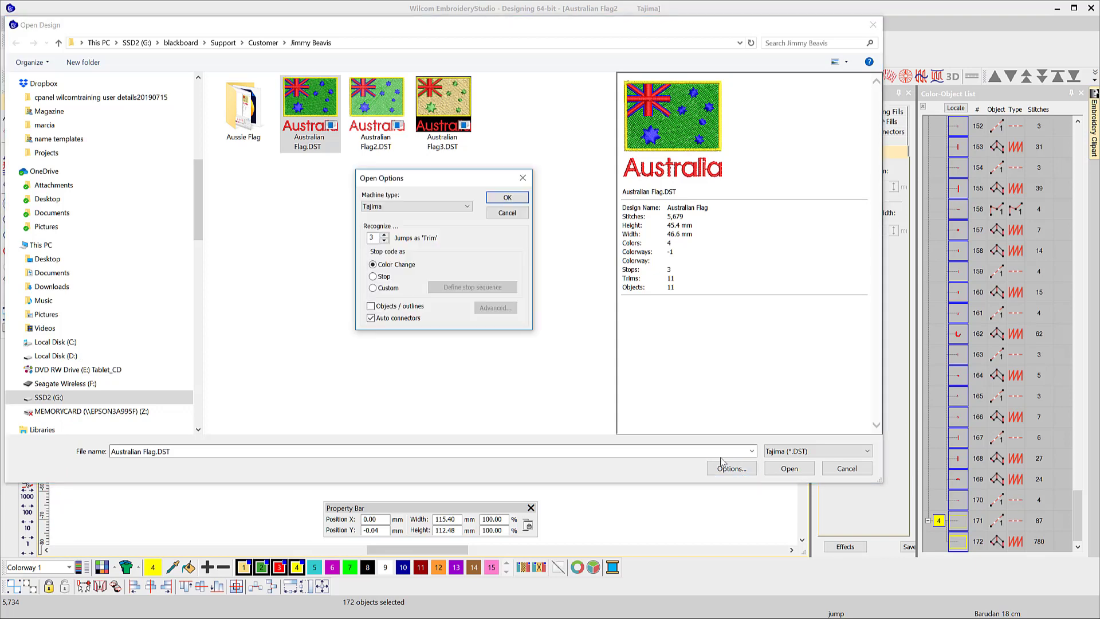
left_click(370, 307)
left_click(507, 198)
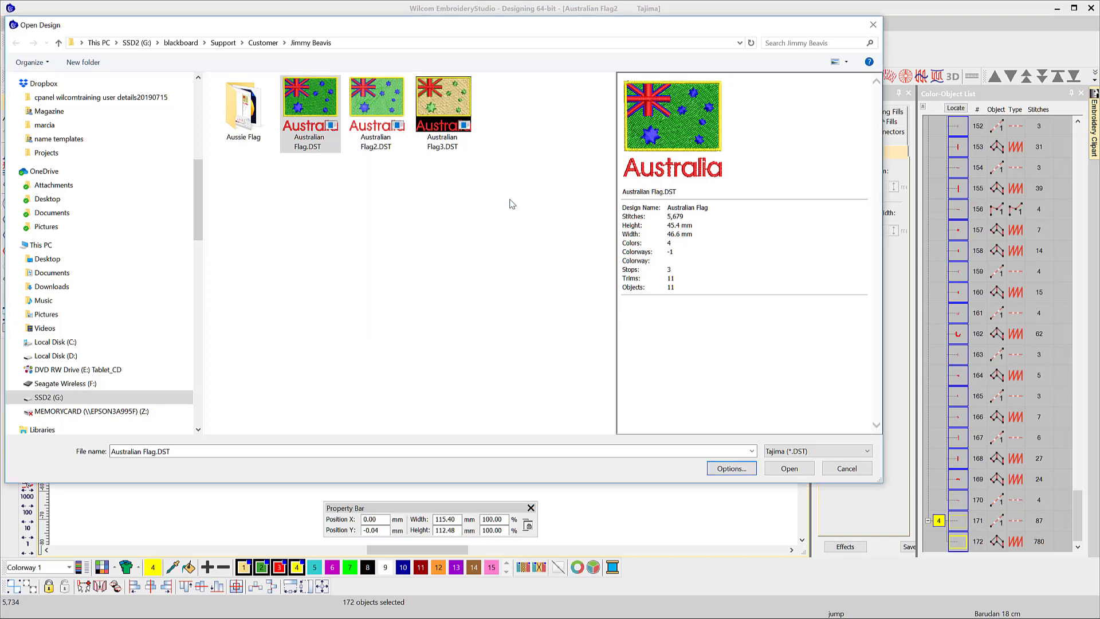
left_click(799, 471)
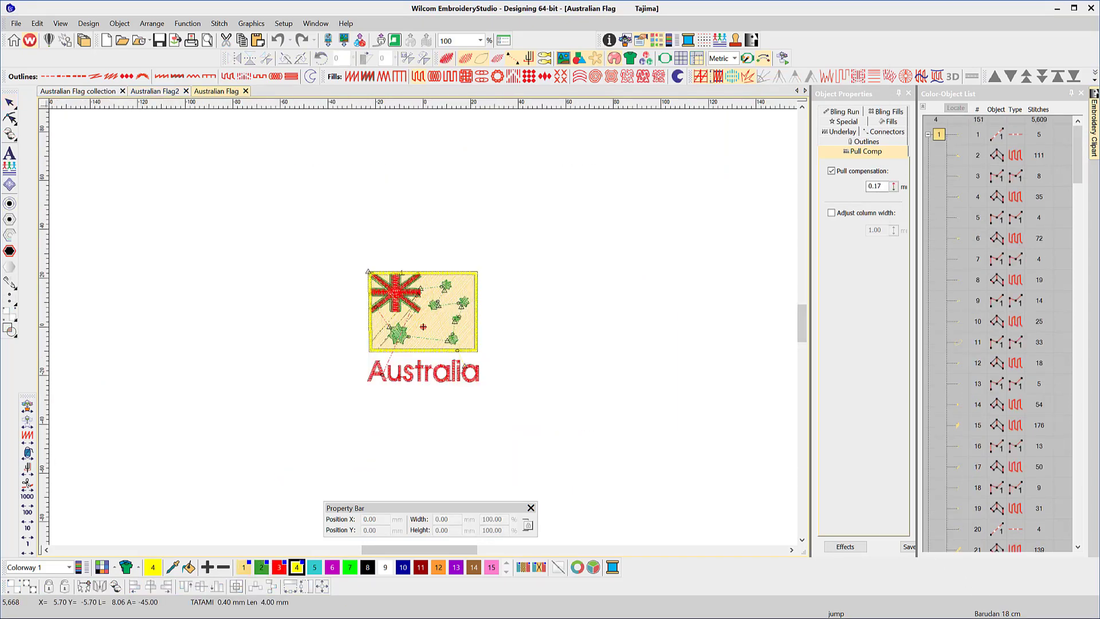
Select all the recognised flag objects and enlarge them to about 76 mm wide.
key("0")
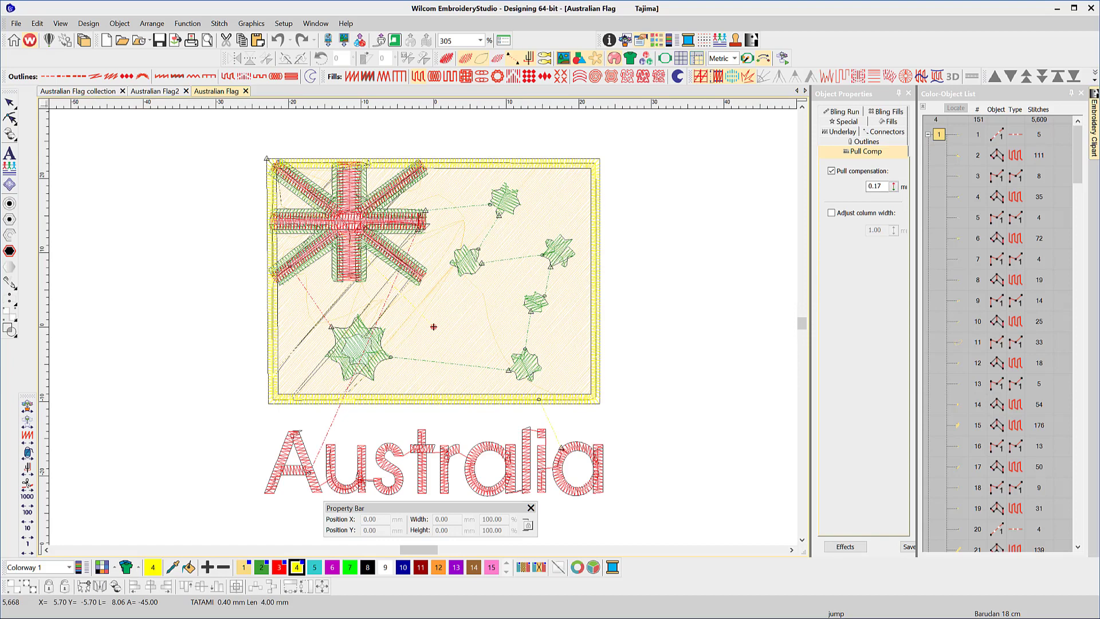
left_click(554, 305)
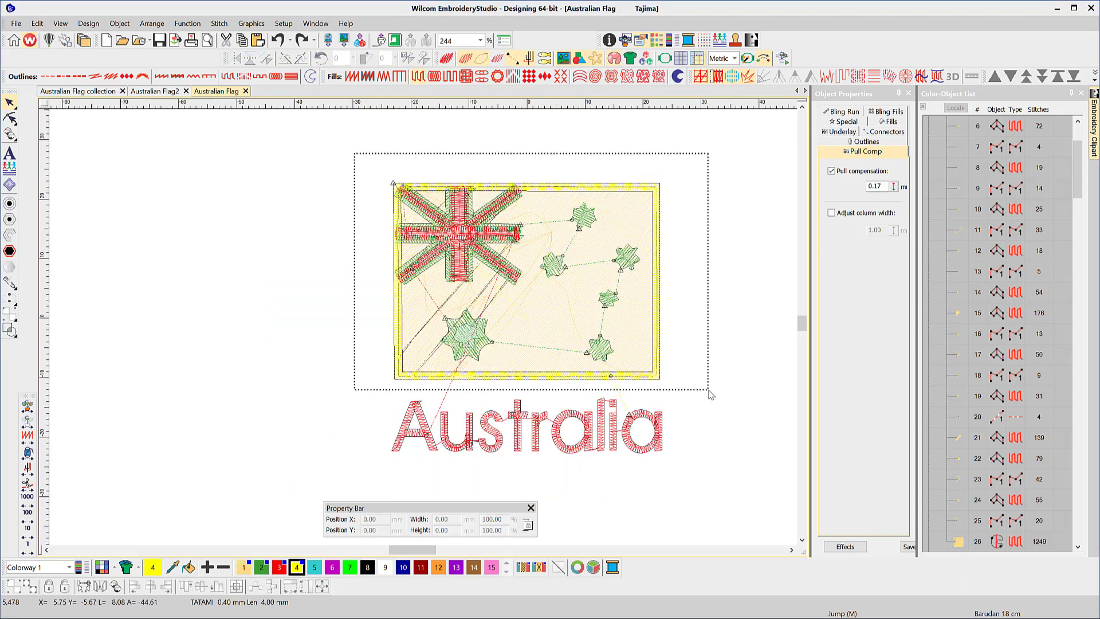
left_click_drag(354, 154, 710, 394)
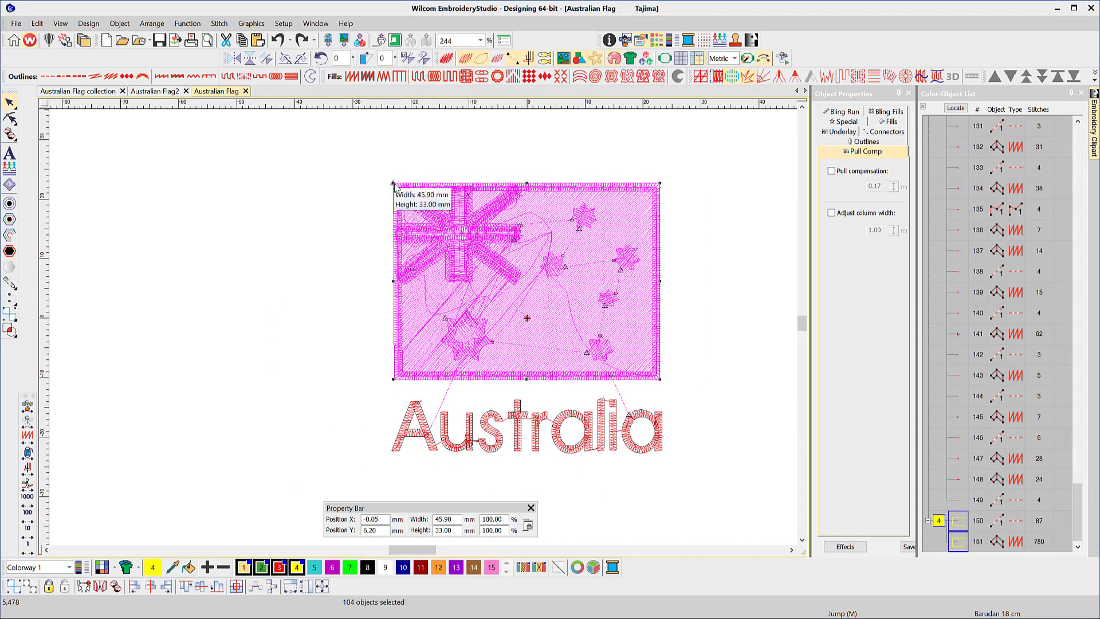
left_click_drag(393, 184, 261, 153)
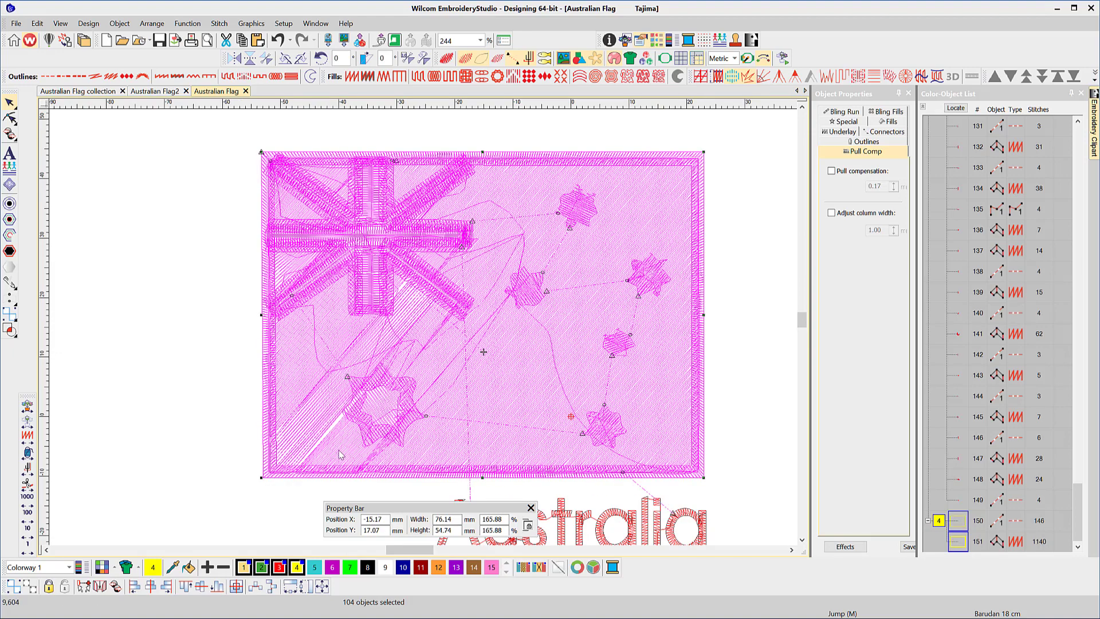
Inspect the pieces around the lower-left star, then Hide Others on the background fill.
scroll(424, 326, "up", 3)
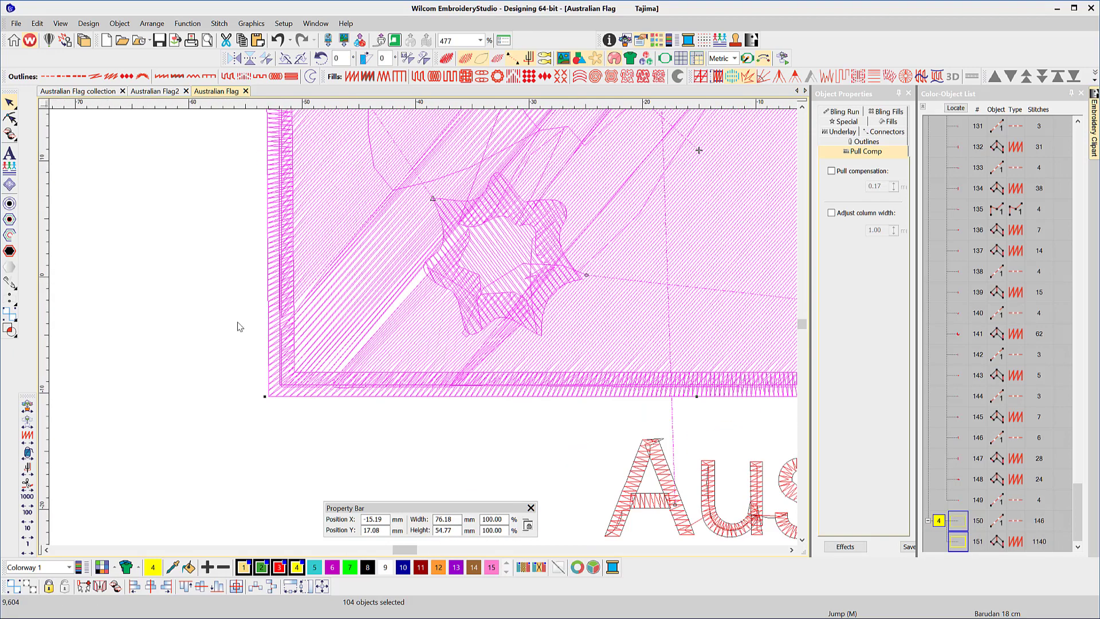
left_click(213, 325)
left_click(437, 338)
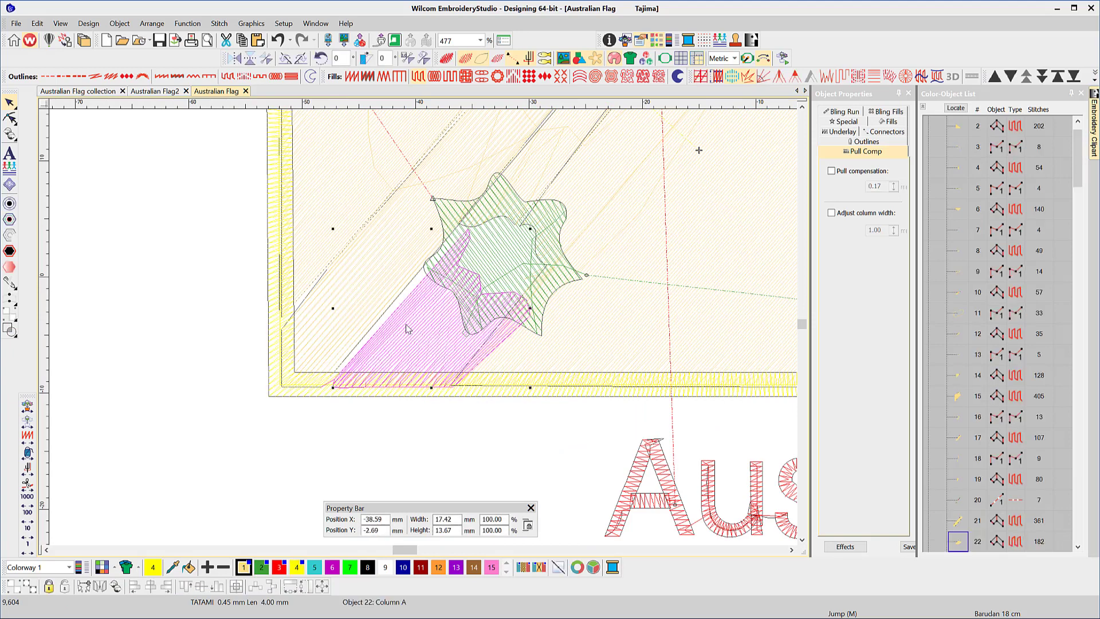
left_click(381, 295)
left_click(338, 241)
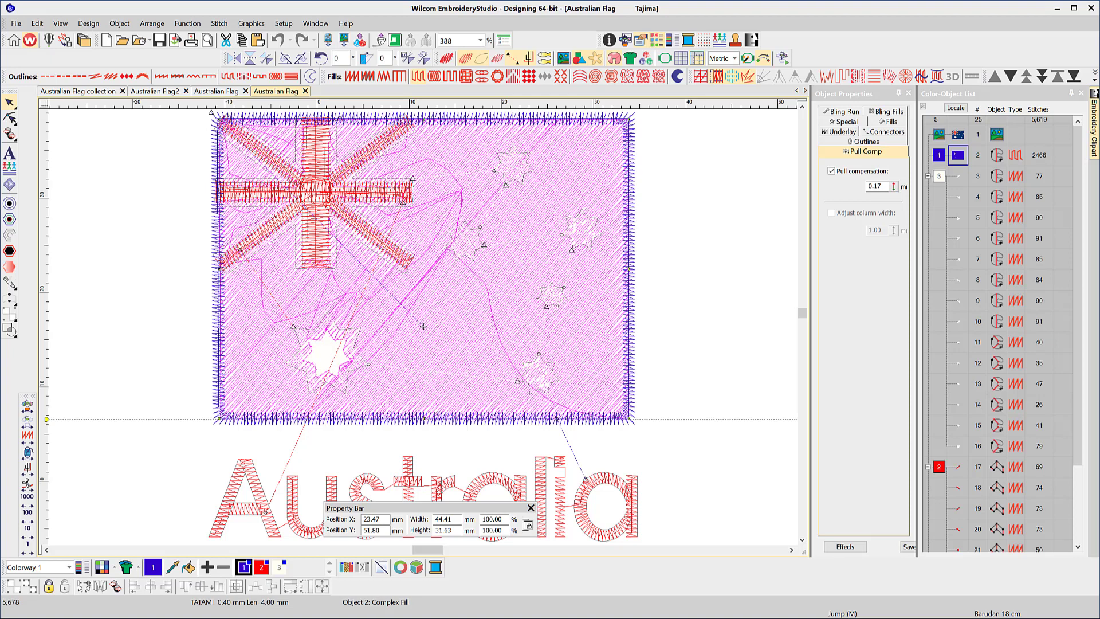
right_click(967, 169)
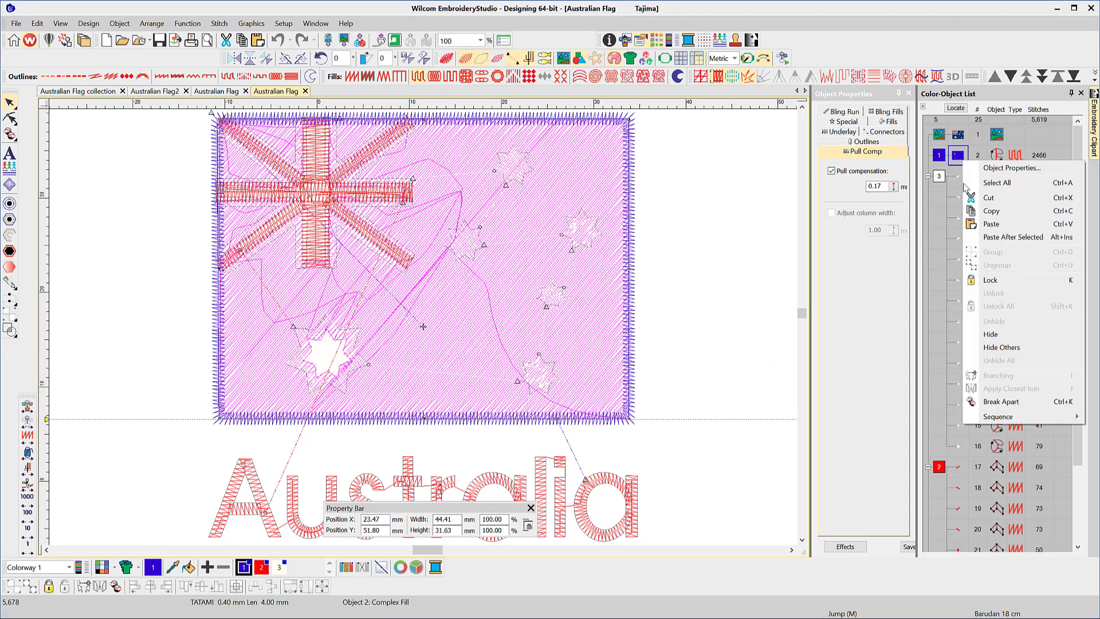
left_click(998, 352)
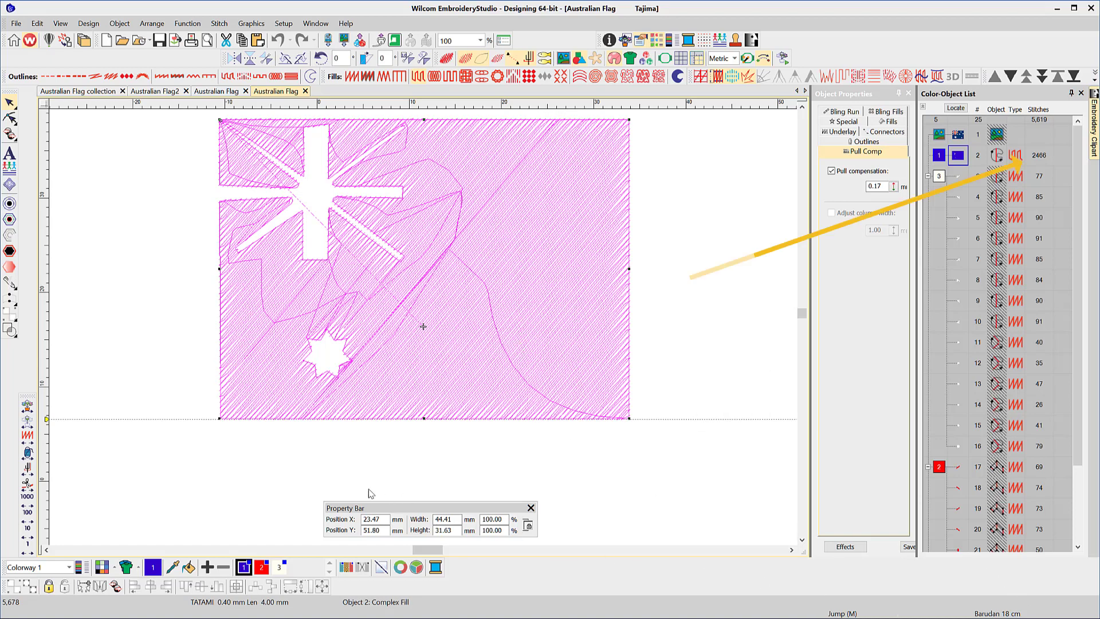
Delete the star and cross hole nodes from the background fill using Reshape.
left_click(393, 388)
key("h")
left_click_drag(398, 398, 264, 324)
key("Delete")
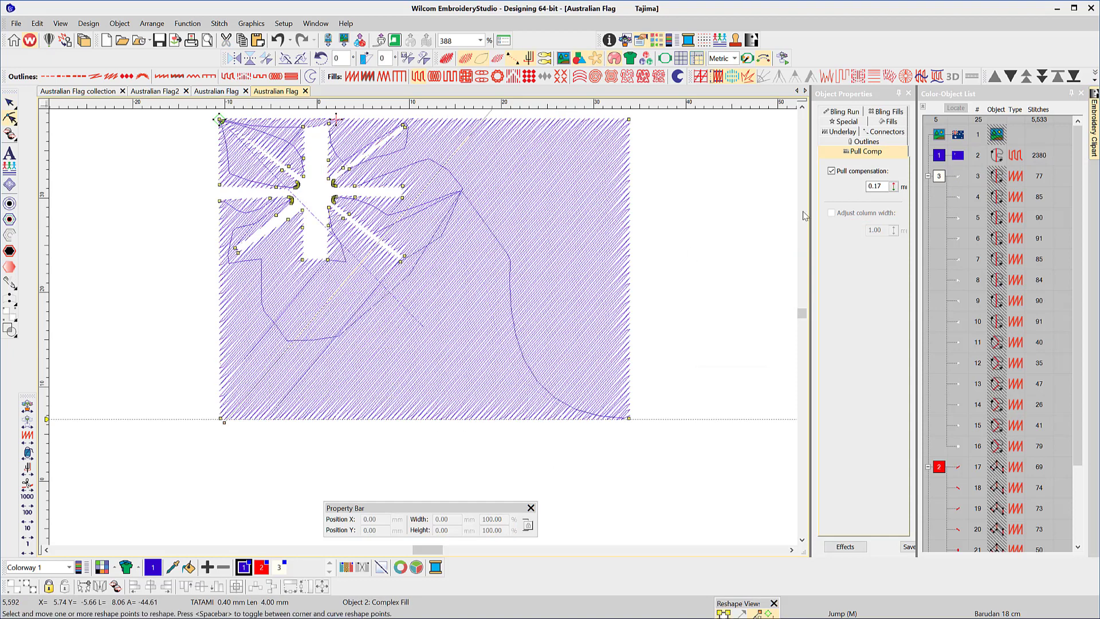
left_click_drag(481, 307, 321, 373)
key("Delete")
key("Delete")
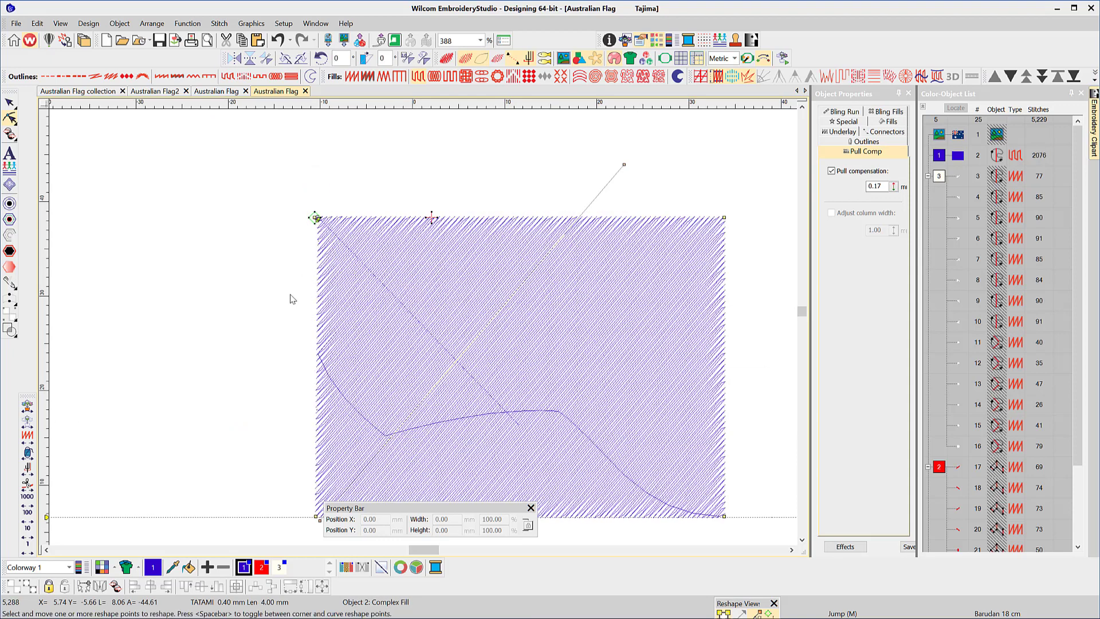
scroll(321, 230, "up", 5)
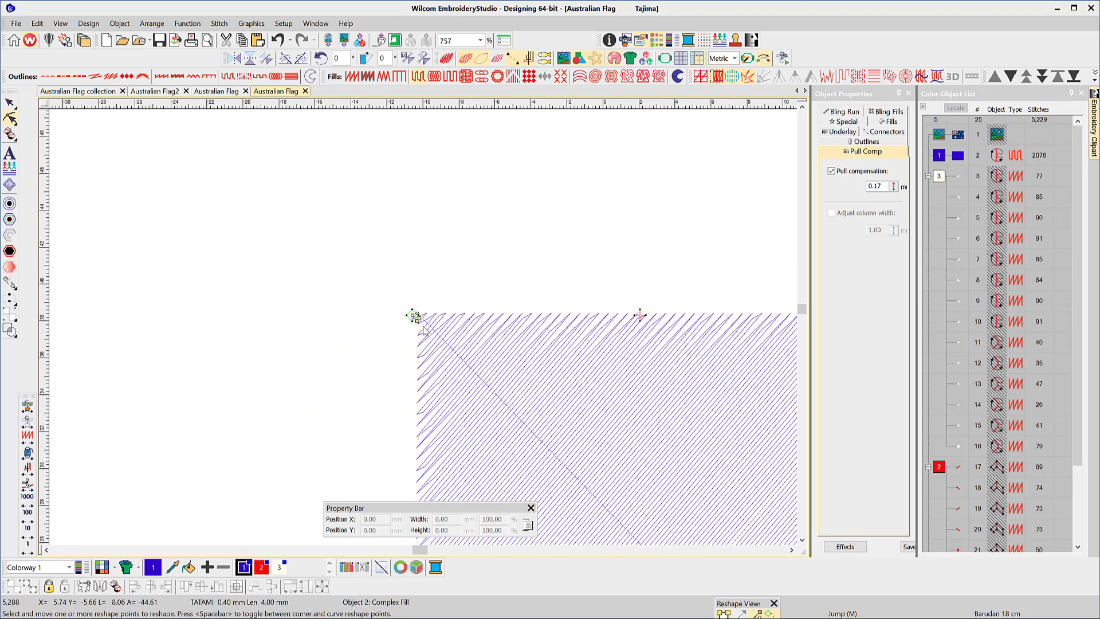
scroll(424, 331, "up", 7)
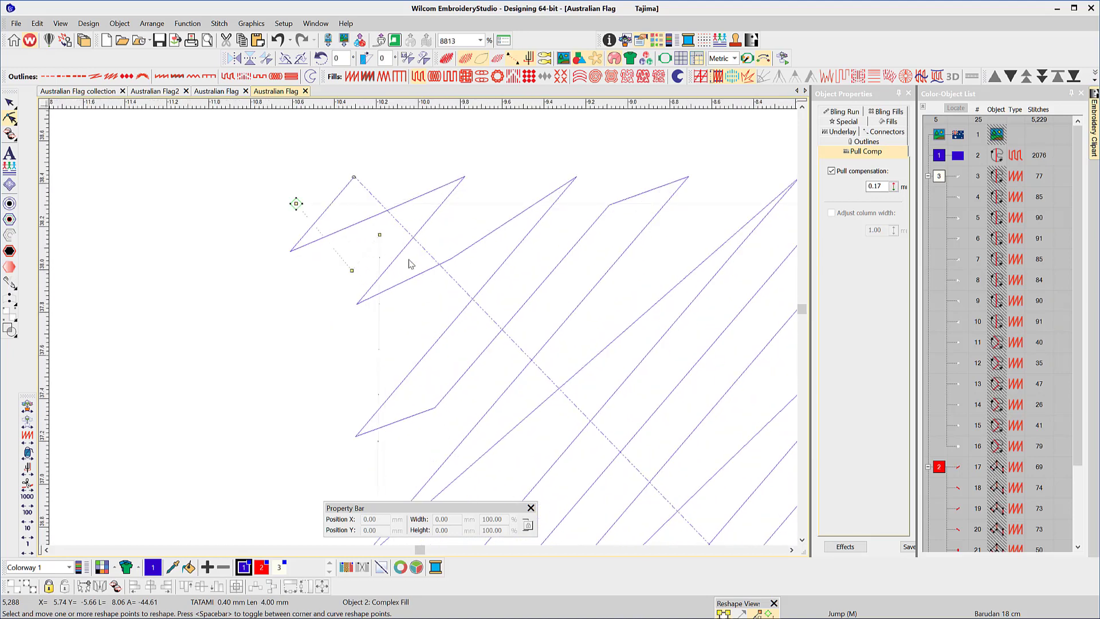
left_click(379, 235)
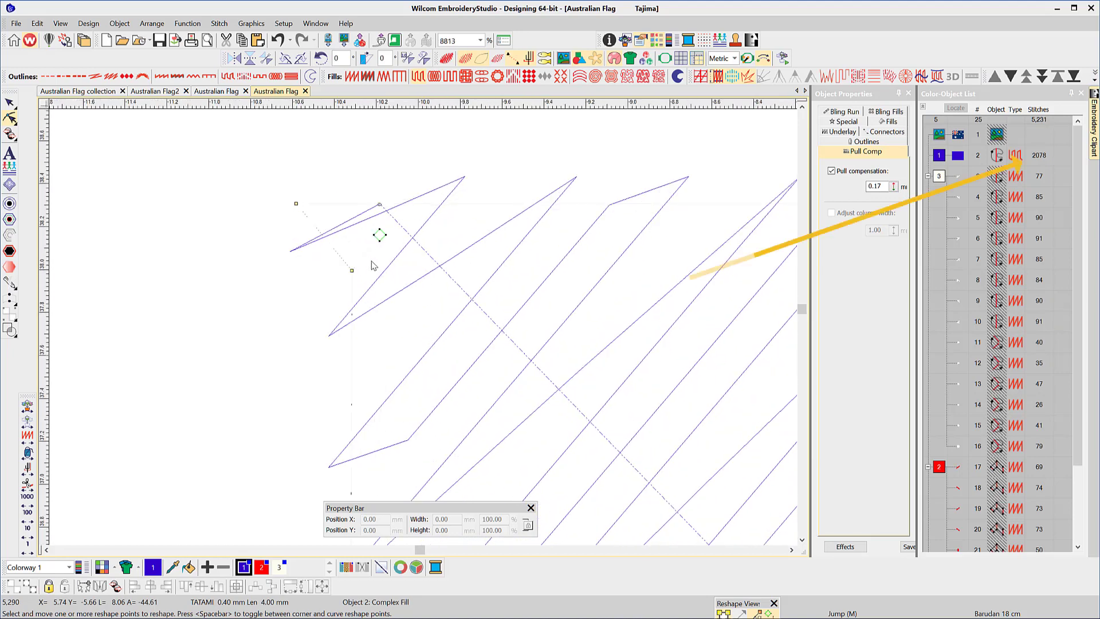
scroll(351, 272, "down", 4)
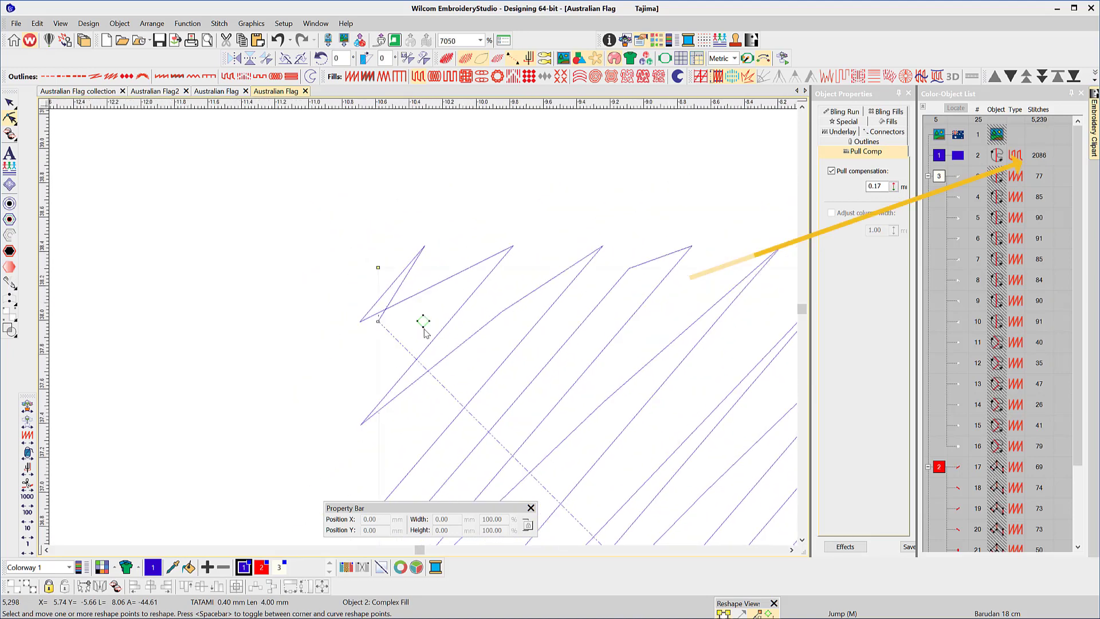
scroll(517, 399, "down", 7)
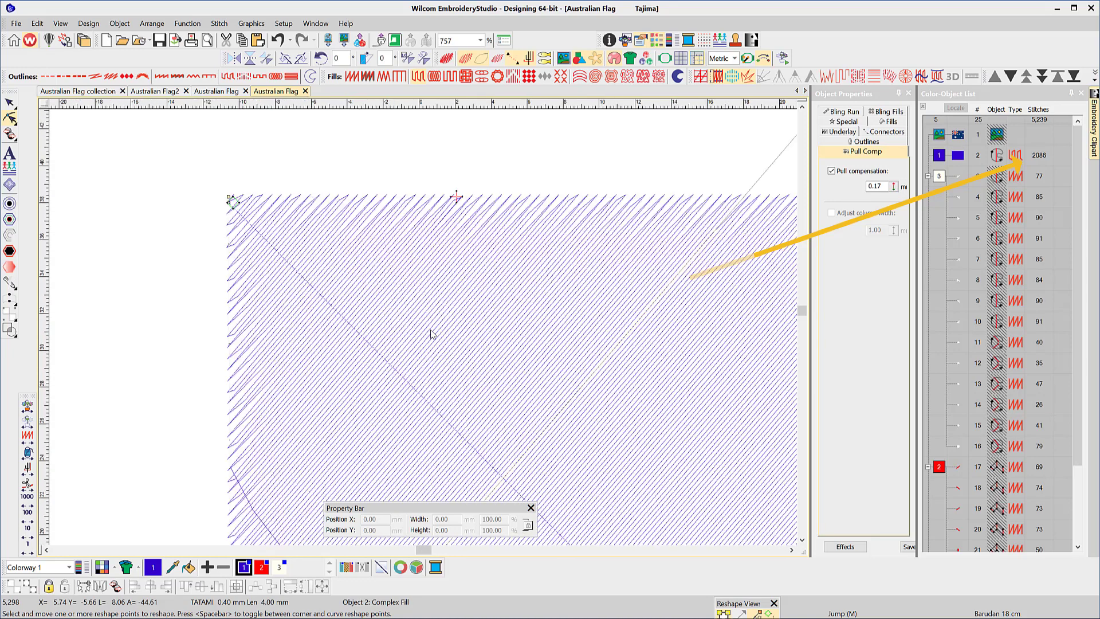
scroll(434, 335, "down", 1)
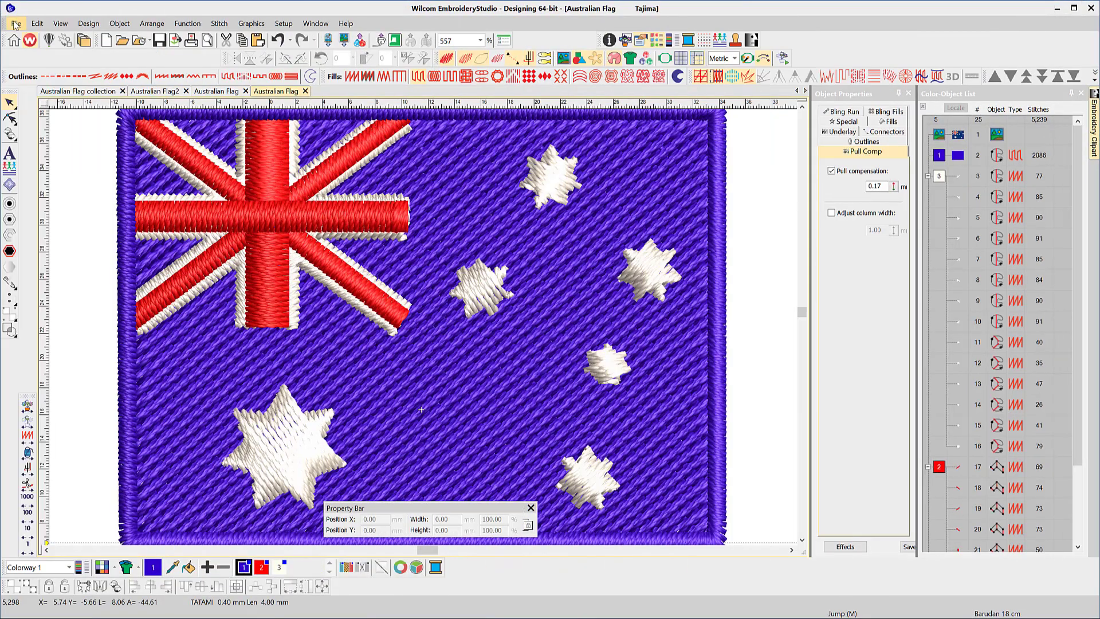
Export the design as the machine file Australian Flag4.DST.
left_click(16, 24)
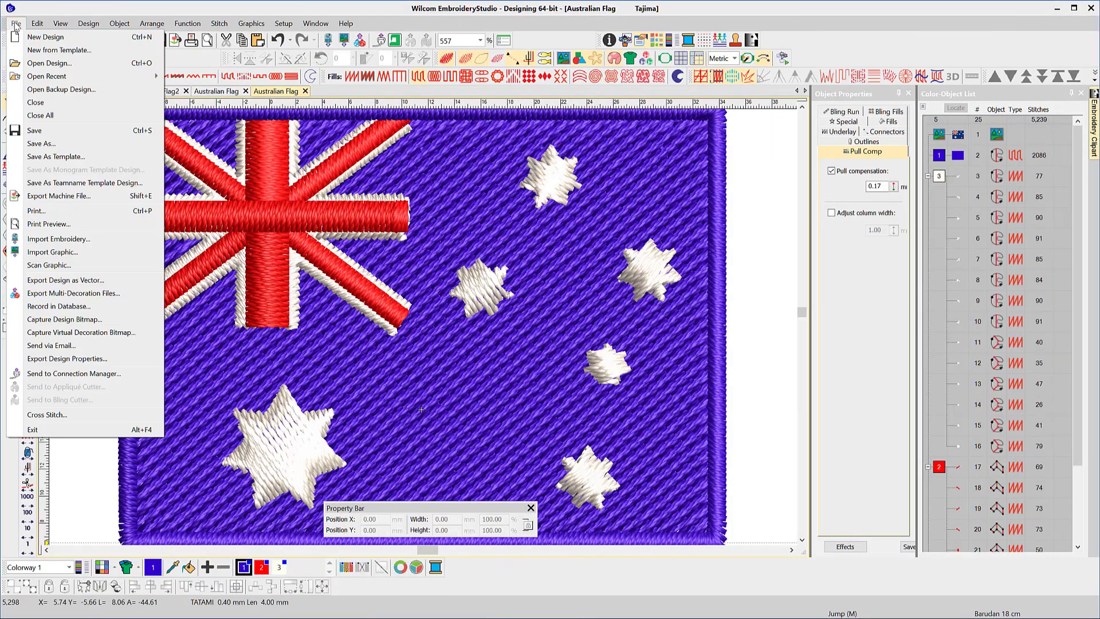
left_click(65, 197)
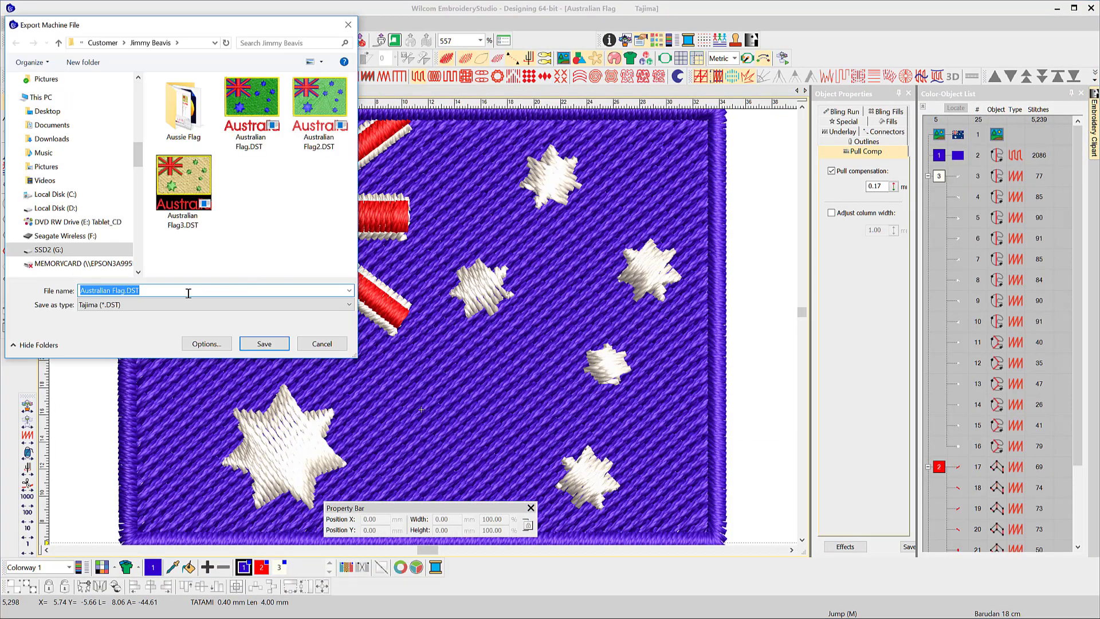
left_click(125, 291)
type("4")
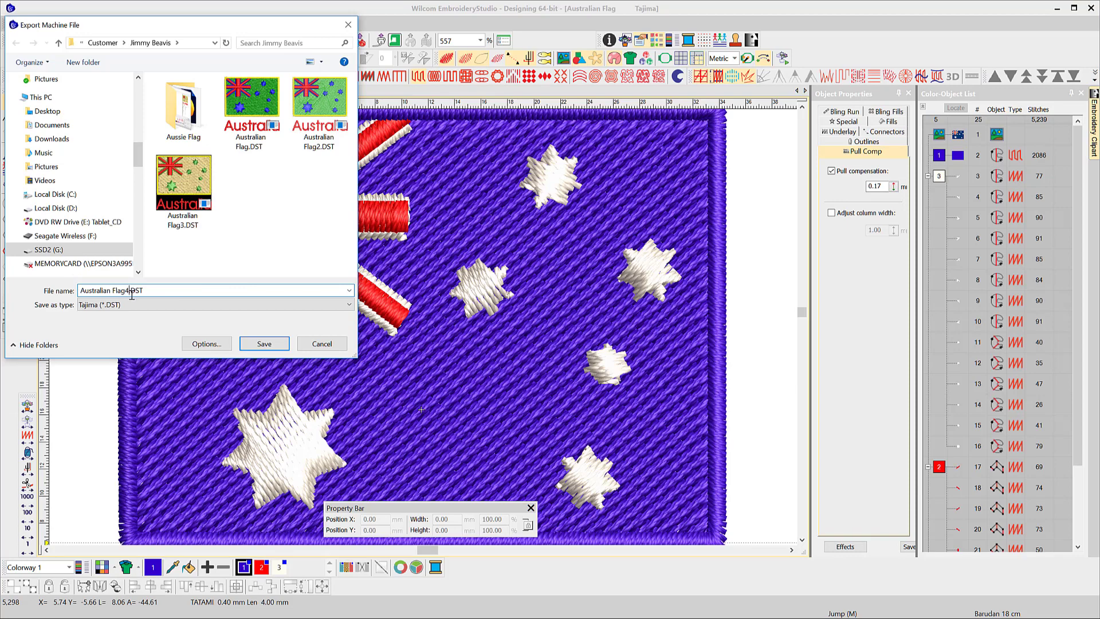
key("Return")
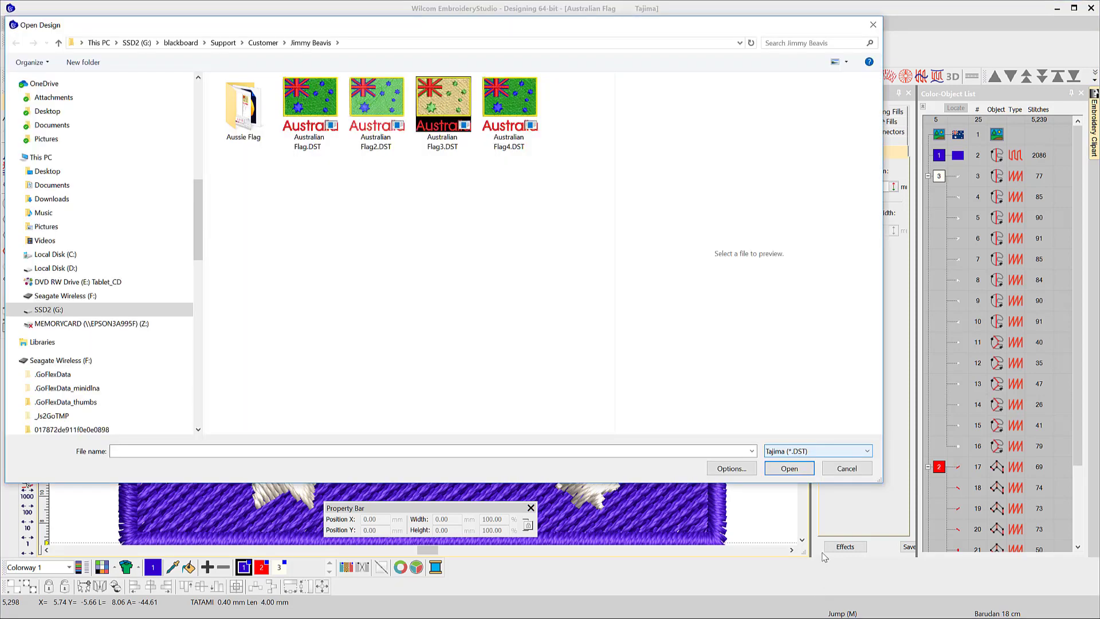
Confirm the open options and open Australian Flag4.DST.
left_click(739, 471)
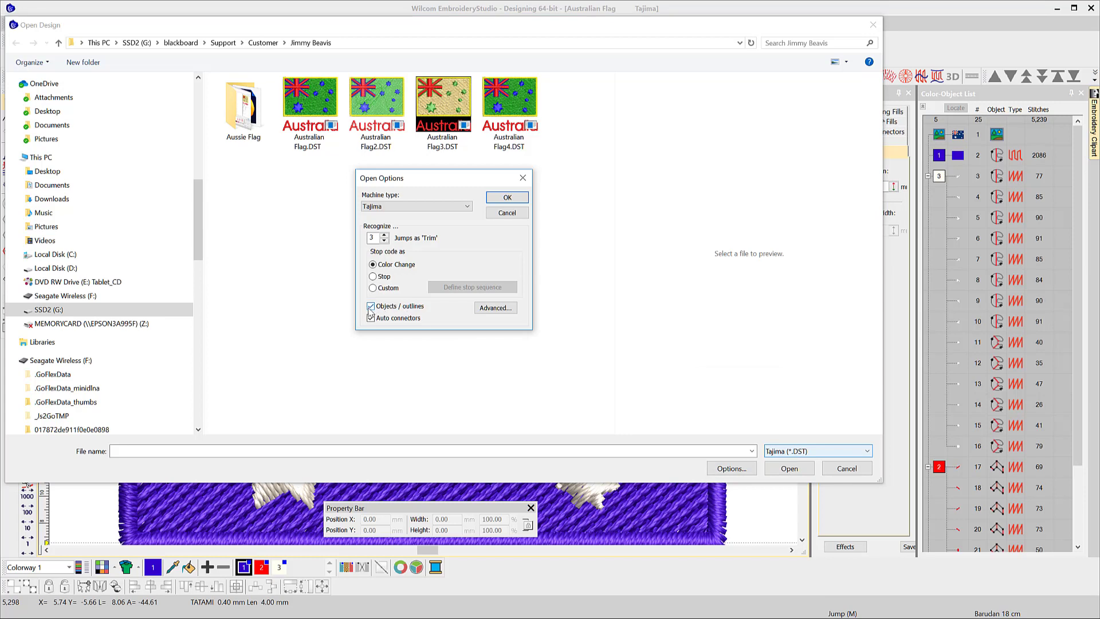
left_click(507, 197)
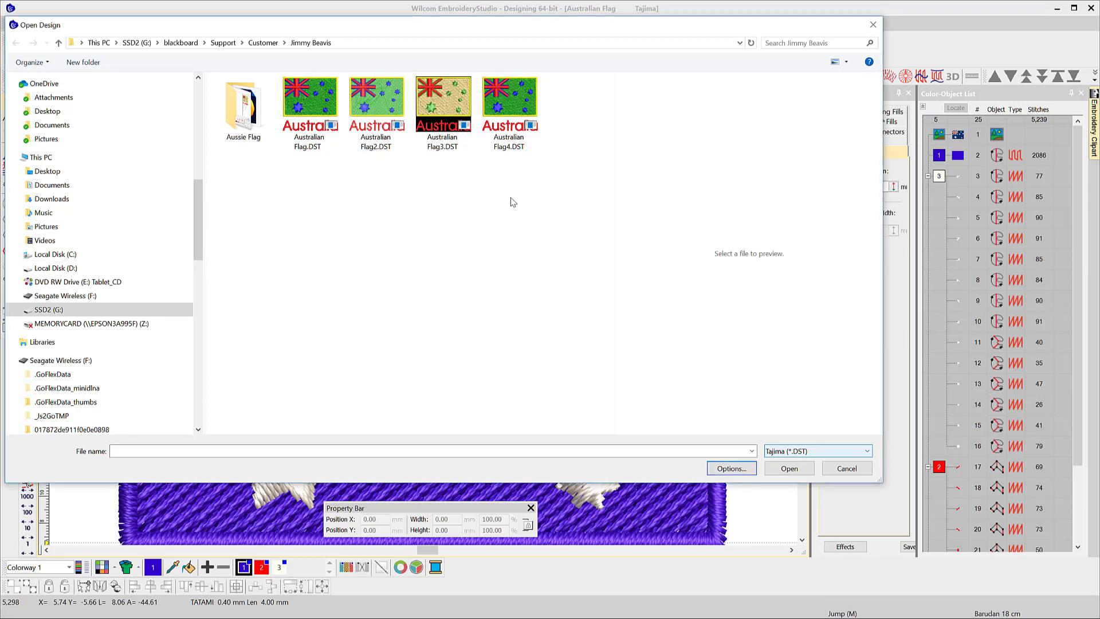
left_click(510, 115)
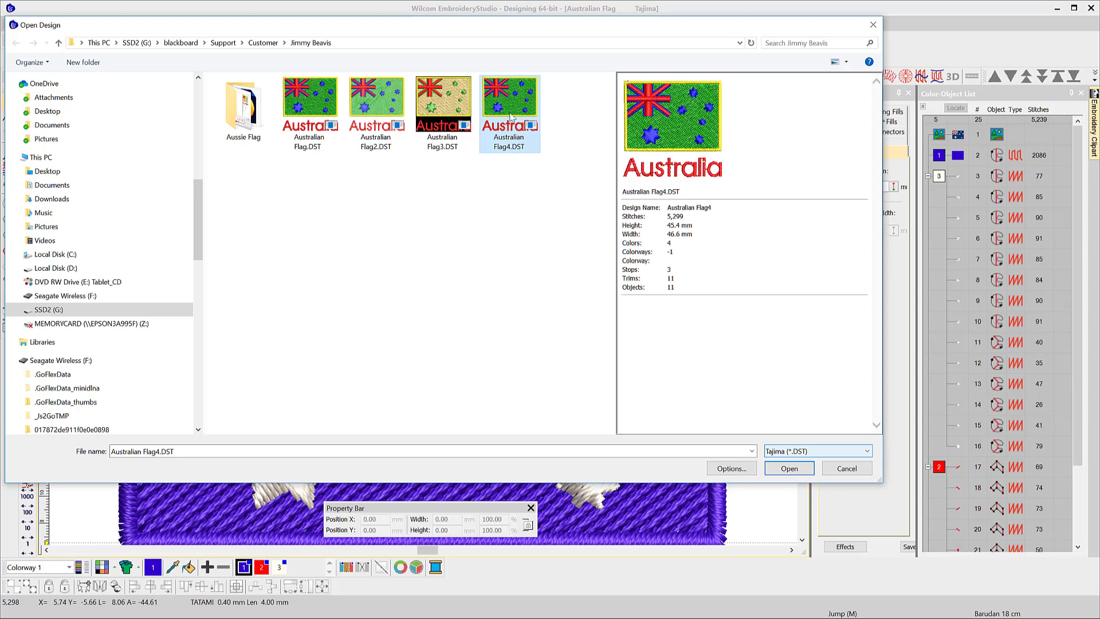
left_click(789, 469)
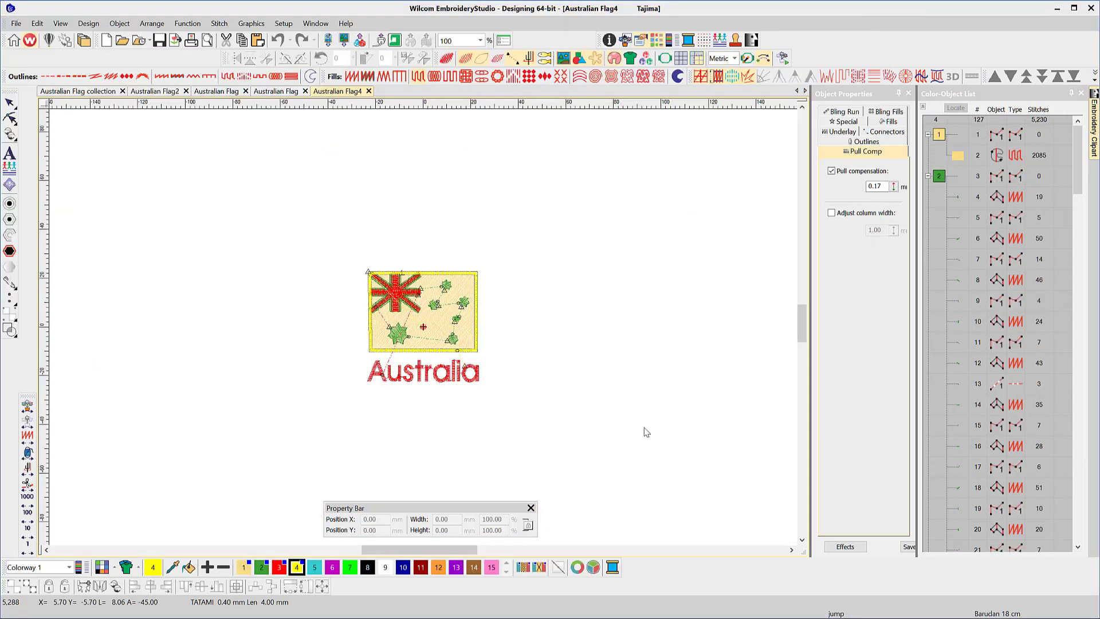
Enlarge all Australian Flag4 objects to 197.70%, about 92 × 90 mm, then inspect the background fill.
left_click(441, 324)
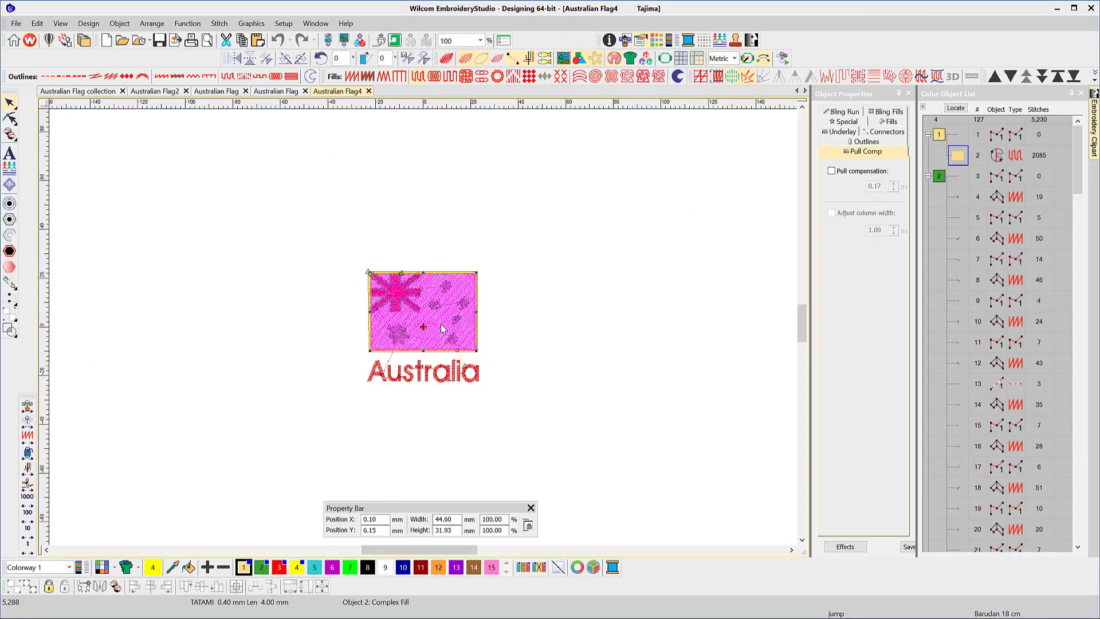
scroll(441, 324, "up", 4)
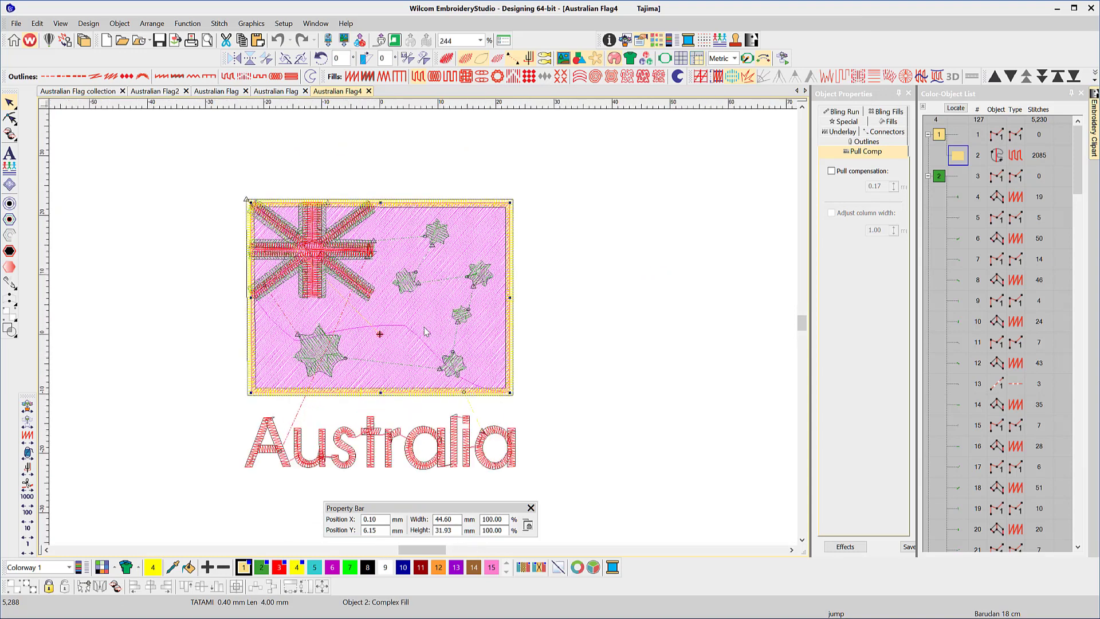
scroll(424, 332, "down", 3)
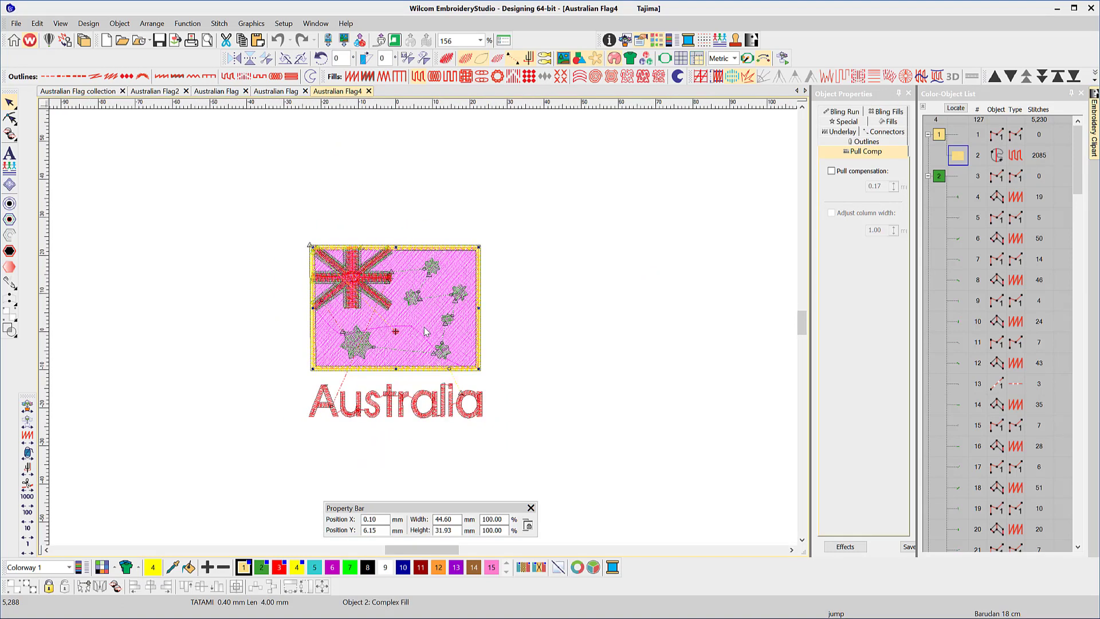
left_click_drag(293, 241, 484, 406)
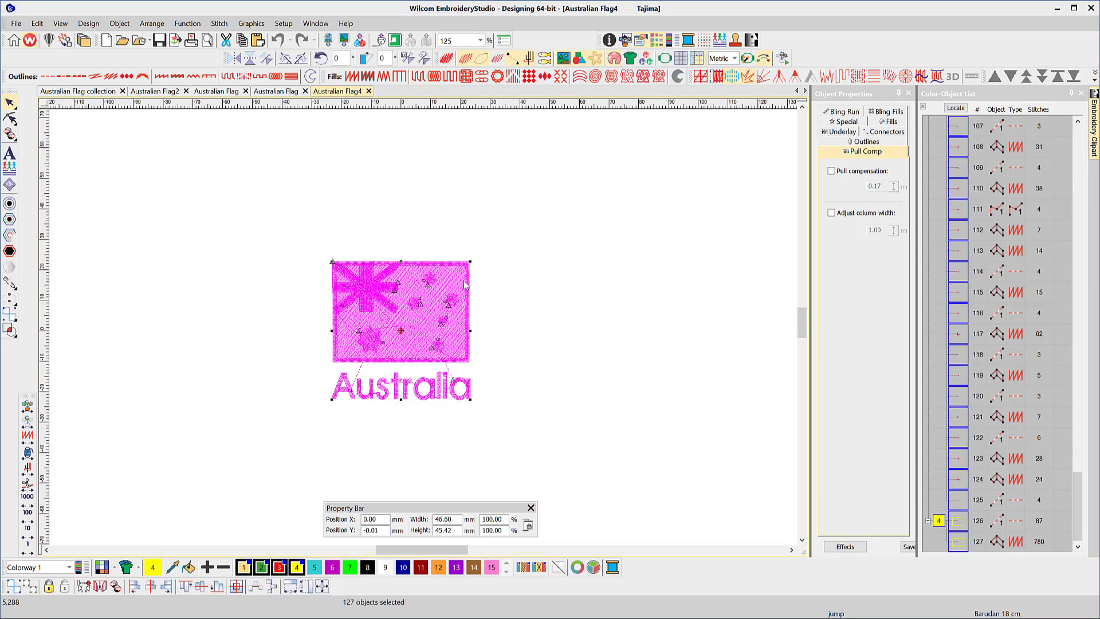
left_click_drag(470, 264, 640, 164)
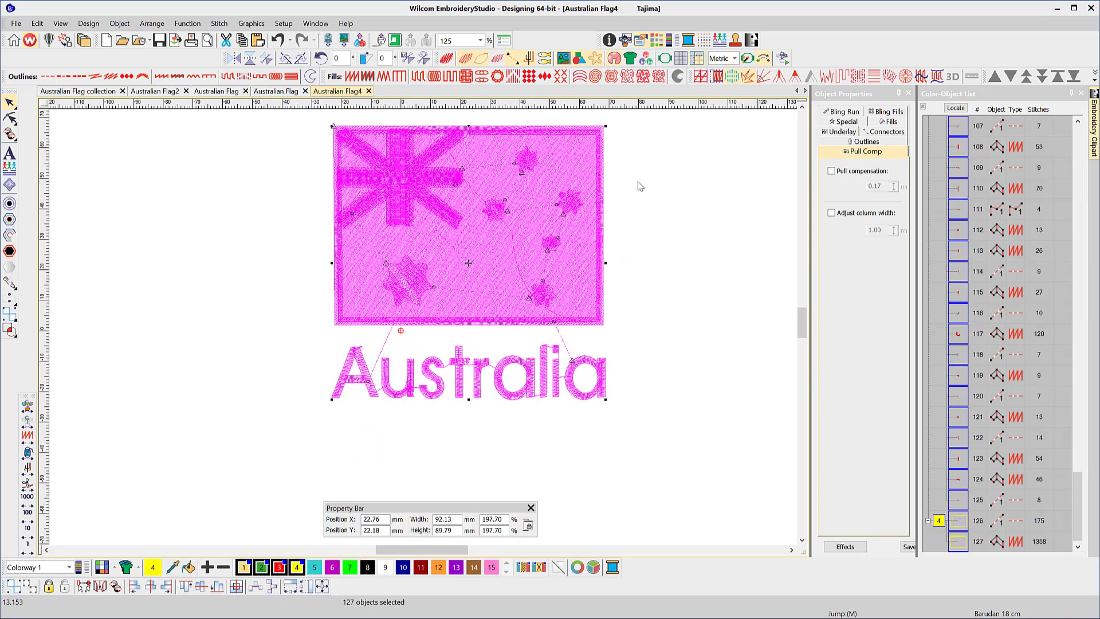
left_click(680, 277)
left_click(461, 278)
scroll(449, 275, "up", 5)
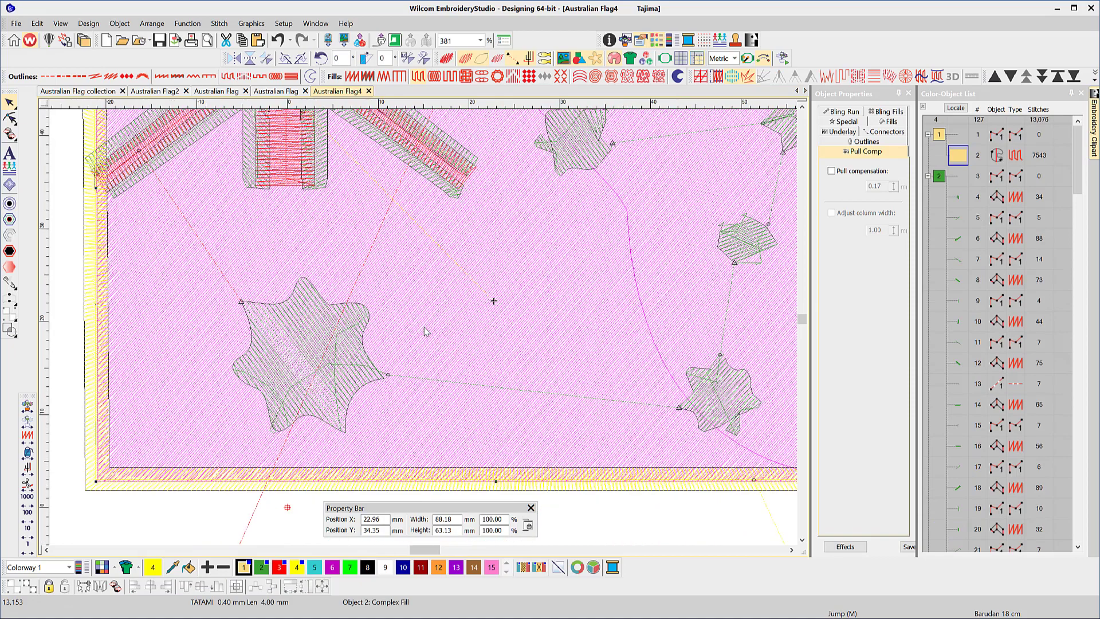
scroll(424, 331, "down", 4)
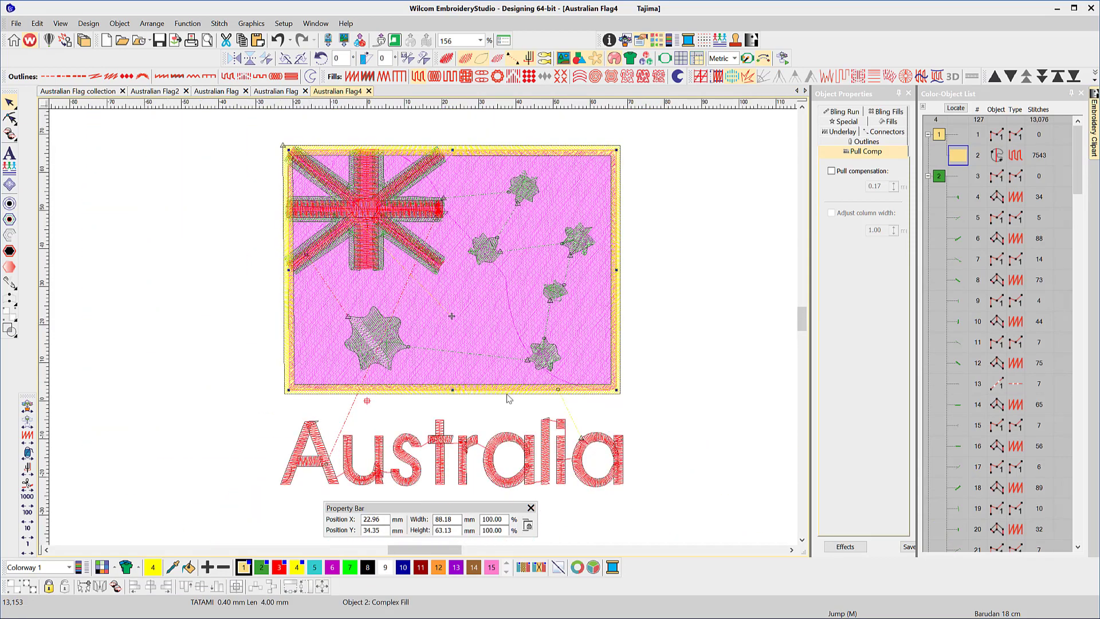